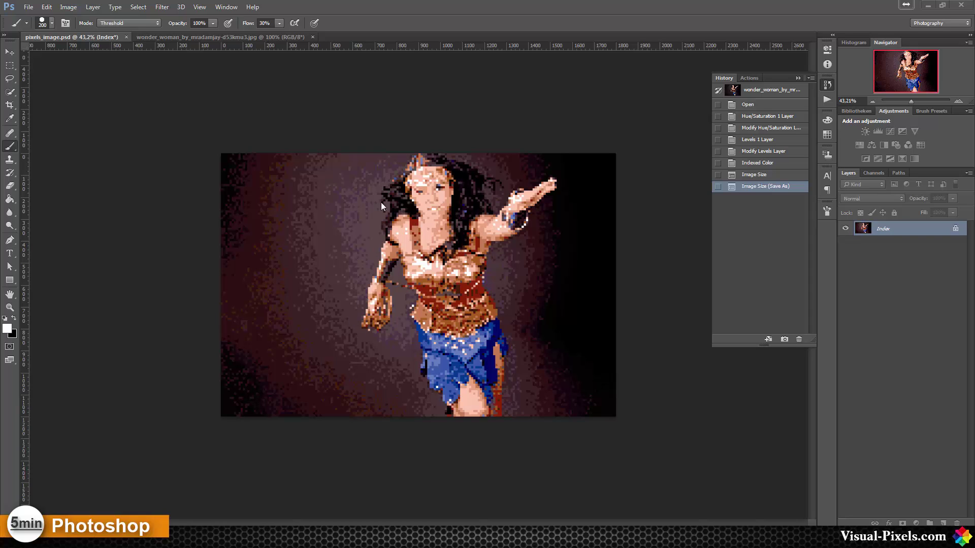
# Compare the finished pixels_image.psd with the original Wonder Woman photo, ending on the original photo.
pyautogui.click(256, 37)
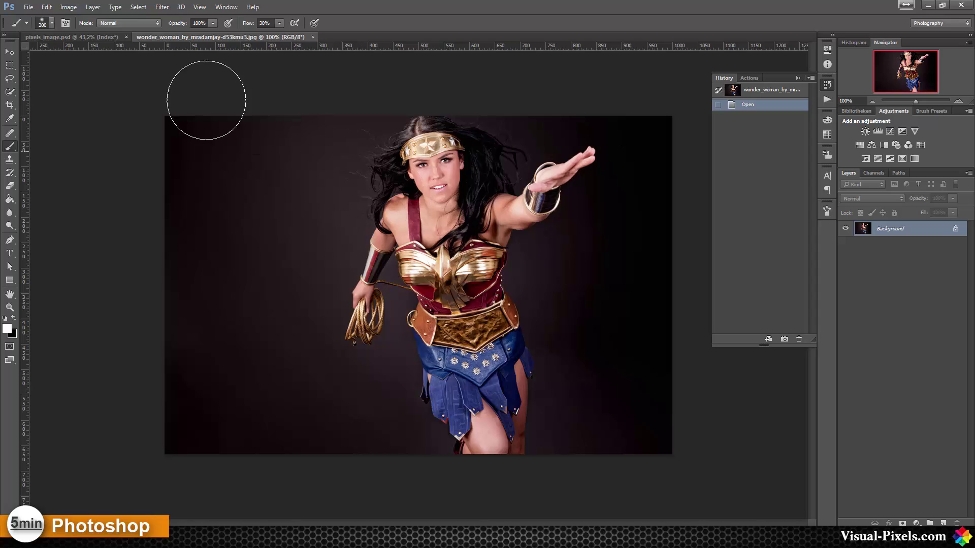
pyautogui.click(102, 37)
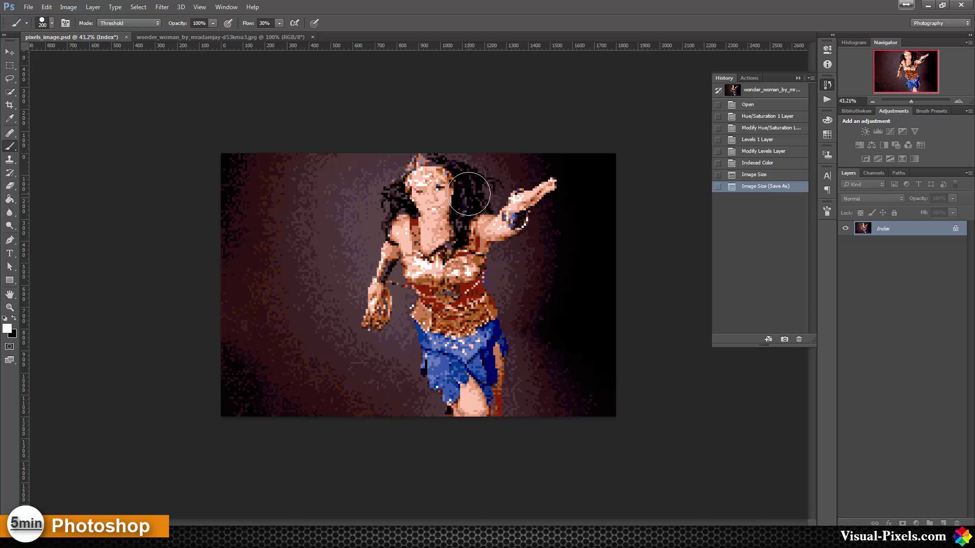
pyautogui.click(219, 38)
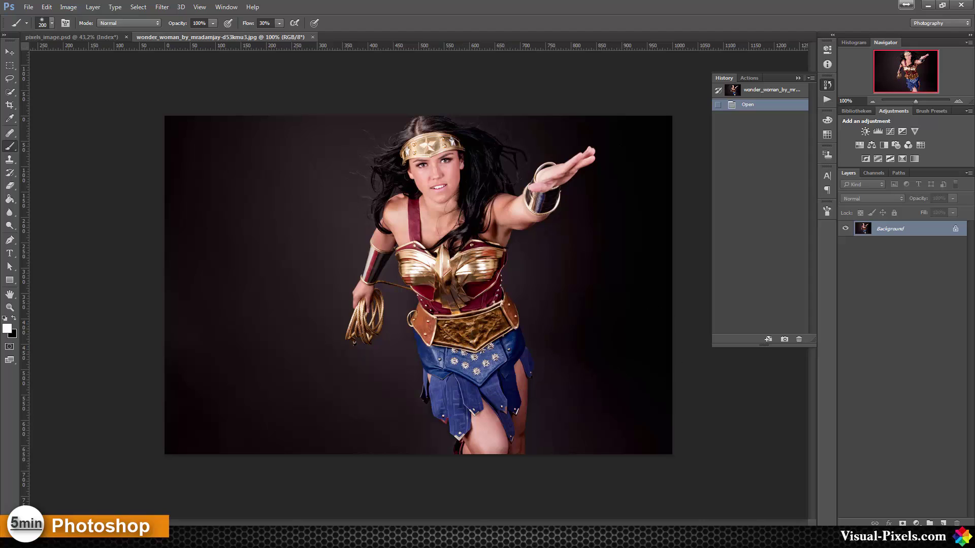
# Add a Hue/Saturation adjustment layer to the original photo with Saturation at +37.
pyautogui.click(857, 145)
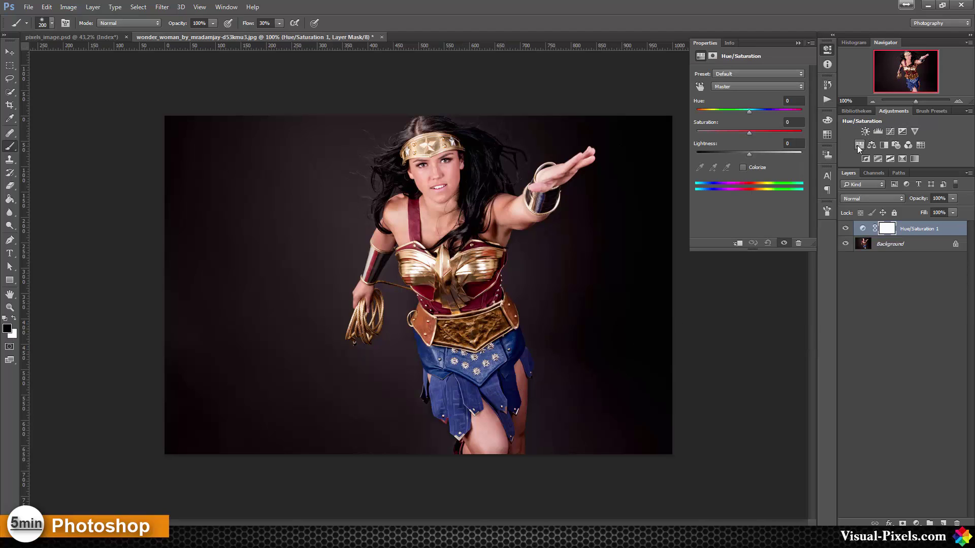
pyautogui.moveTo(749, 135); pyautogui.dragTo(756, 134)
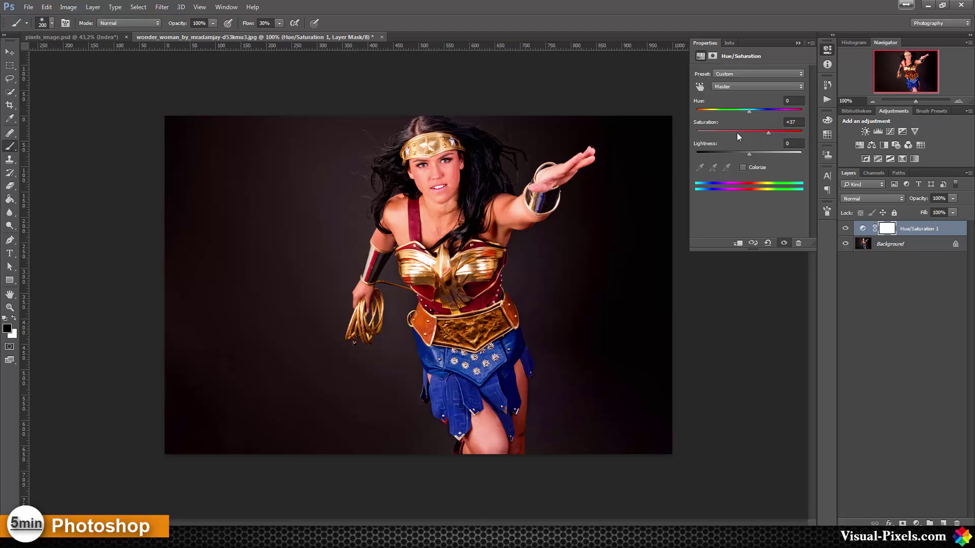
# Add a Levels adjustment layer with the black input level at 30 and the midtones at 1.55.
pyautogui.click(877, 131)
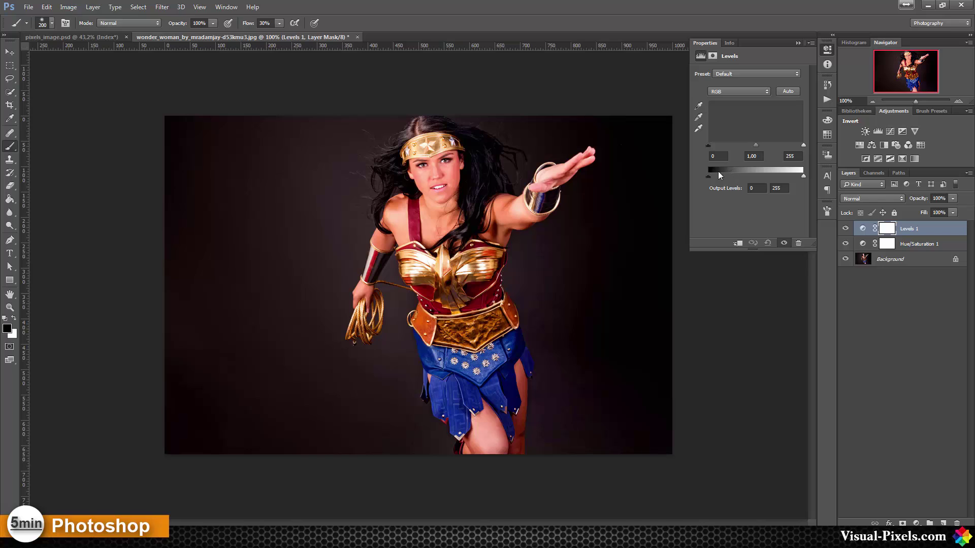
pyautogui.moveTo(709, 145); pyautogui.dragTo(723, 146)
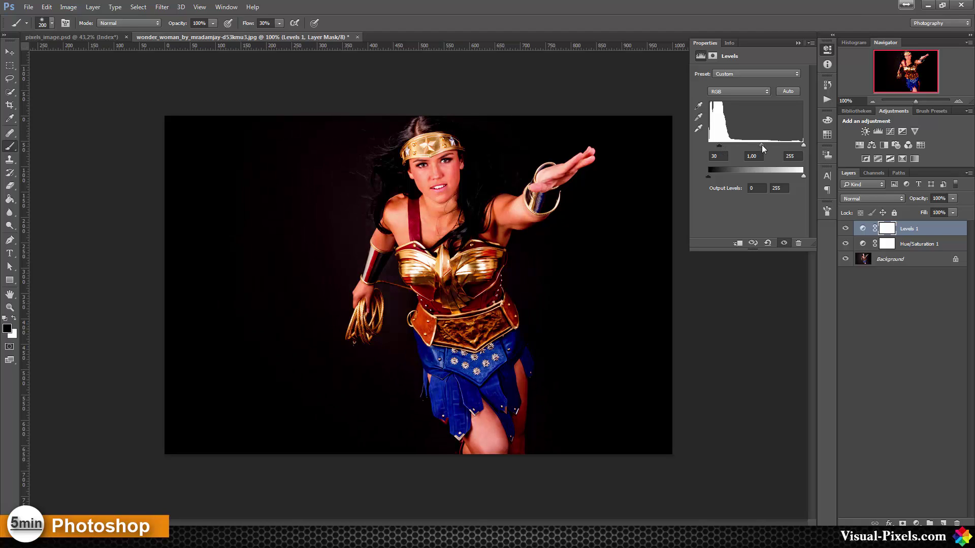
pyautogui.moveTo(762, 145); pyautogui.dragTo(751, 144)
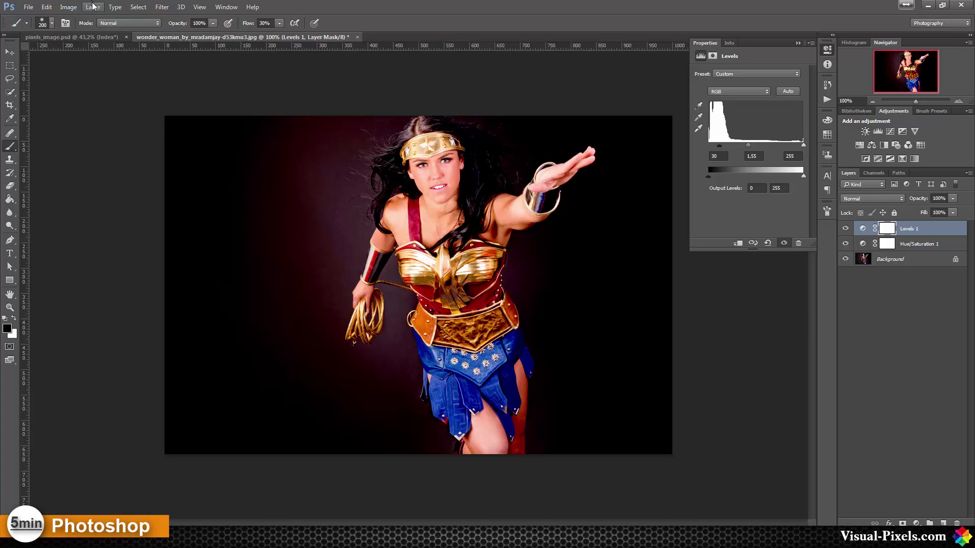
# Flatten the layers and convert the image to Indexed Color with a Local (Selective) palette of 20 colors and Diffusion dither at 75%.
pyautogui.click(68, 7)
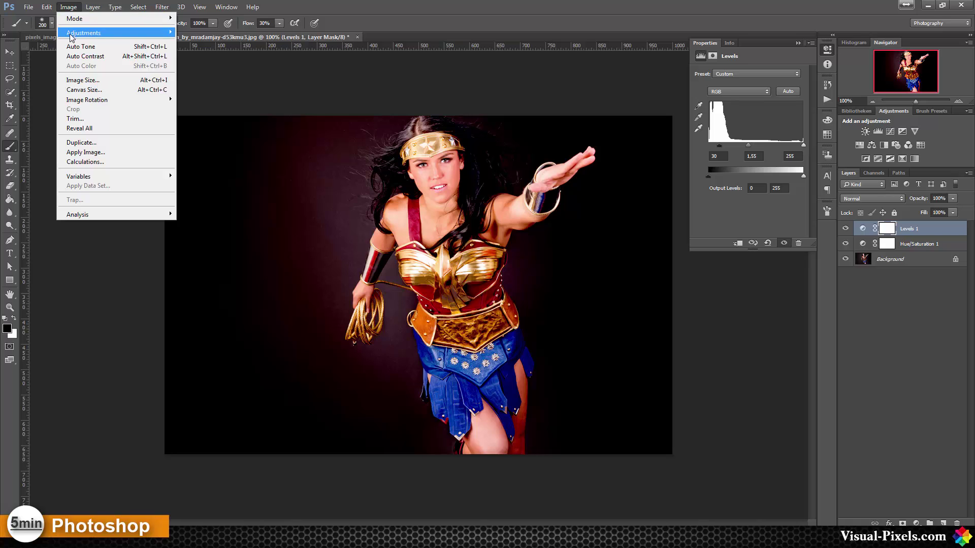
pyautogui.moveTo(72, 37)
pyautogui.moveTo(101, 18)
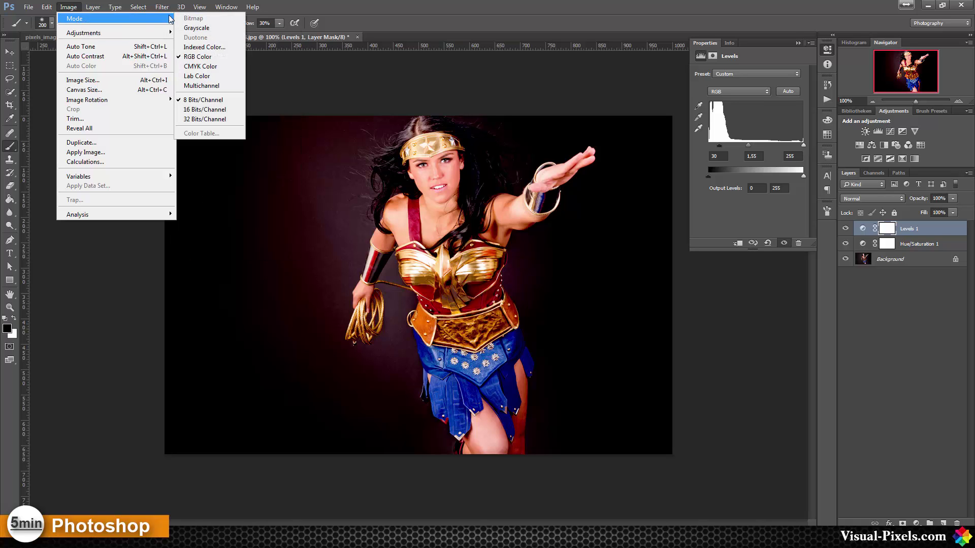
pyautogui.click(204, 48)
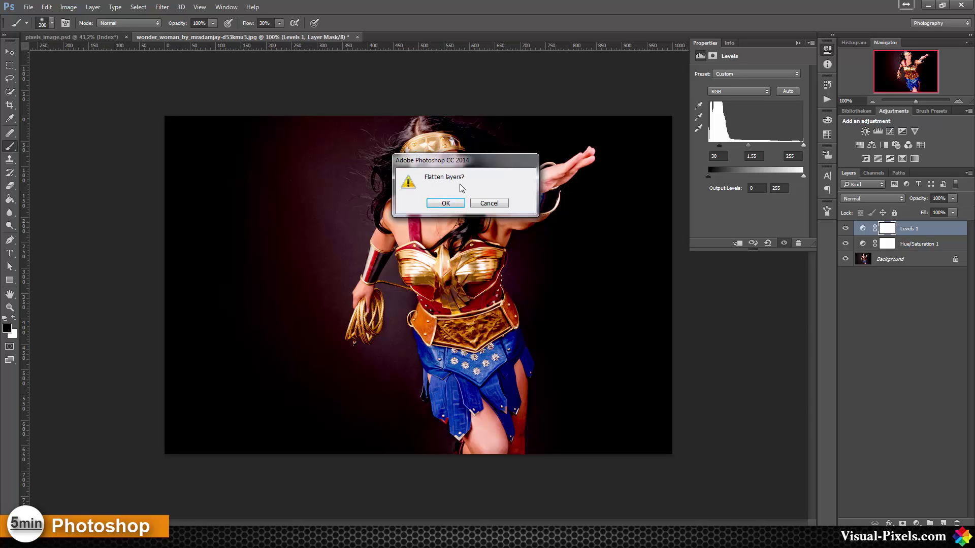
pyautogui.click(445, 203)
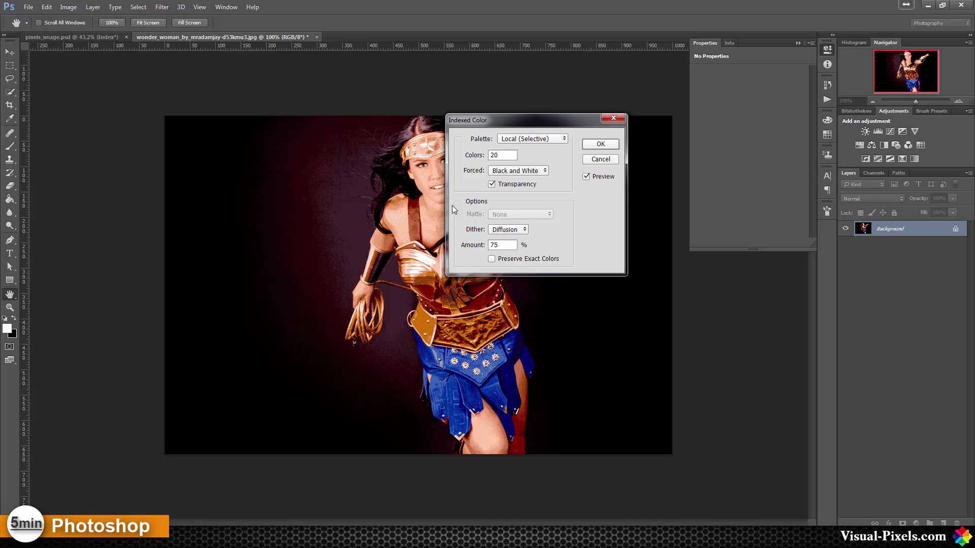
pyautogui.doubleClick(507, 155)
pyautogui.moveTo(541, 124); pyautogui.dragTo(760, 106)
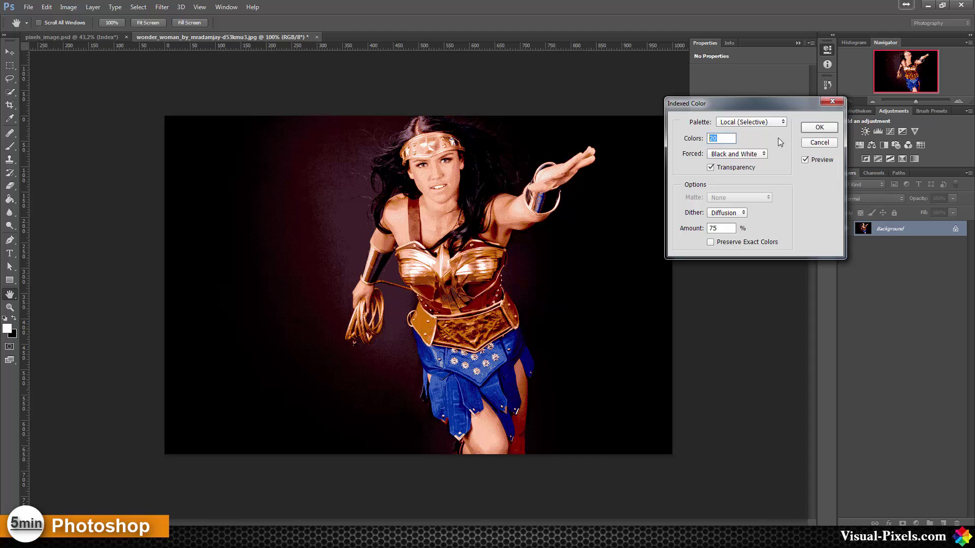
pyautogui.click(824, 131)
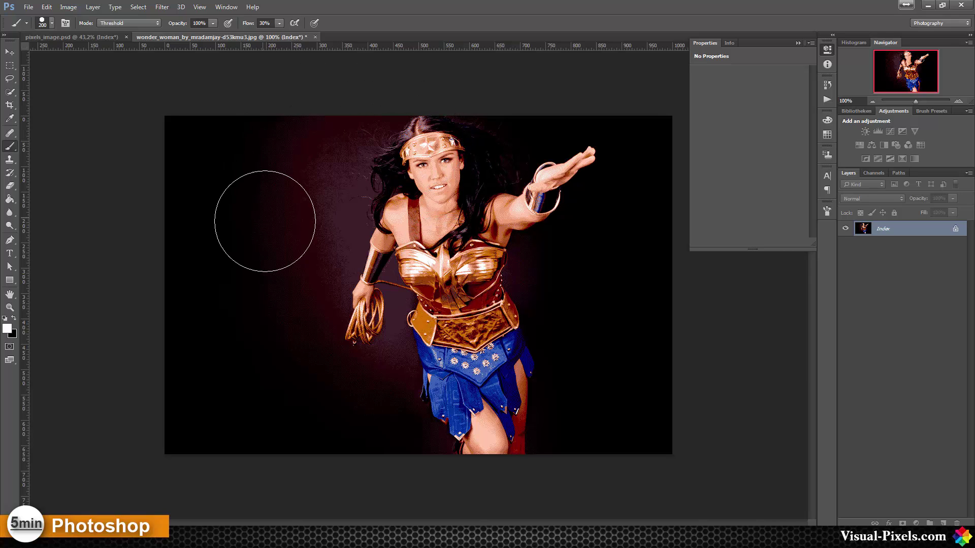
# Start resizing the image, with width and height measured in pixels and the width set to 180.
pyautogui.click(72, 8)
pyautogui.click(86, 79)
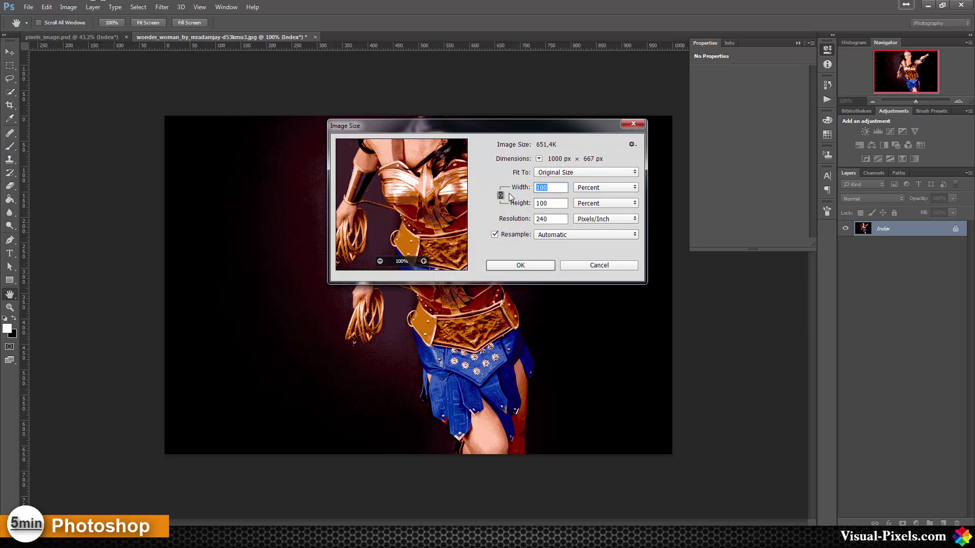
pyautogui.click(596, 188)
pyautogui.click(596, 204)
pyautogui.doubleClick(551, 187)
pyautogui.write('180')
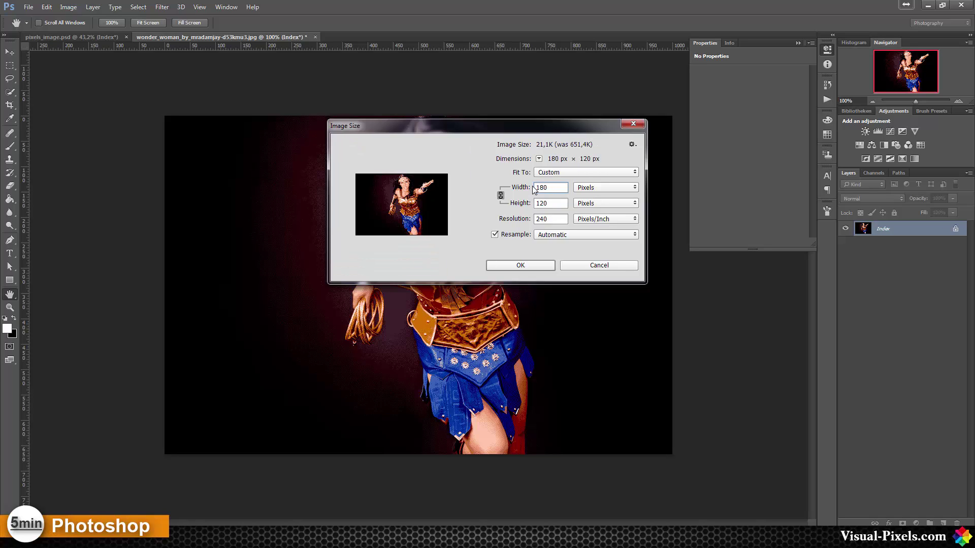
# Set the resolution to 72 pixels/inch, re-enter the width as 180 pixels, and apply the resize after checking an enlarged preview.
pyautogui.doubleClick(553, 218)
pyautogui.write('72')
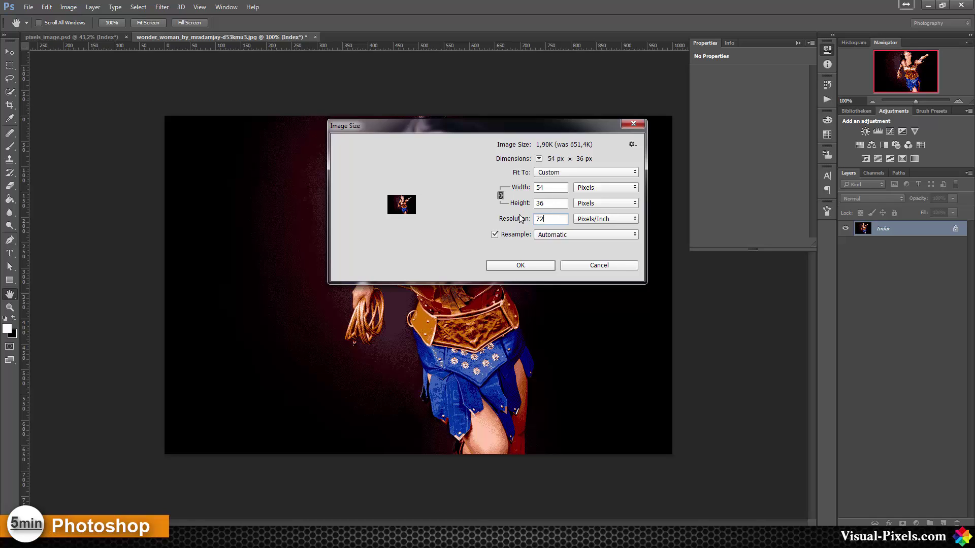
pyautogui.doubleClick(550, 192)
pyautogui.write('180')
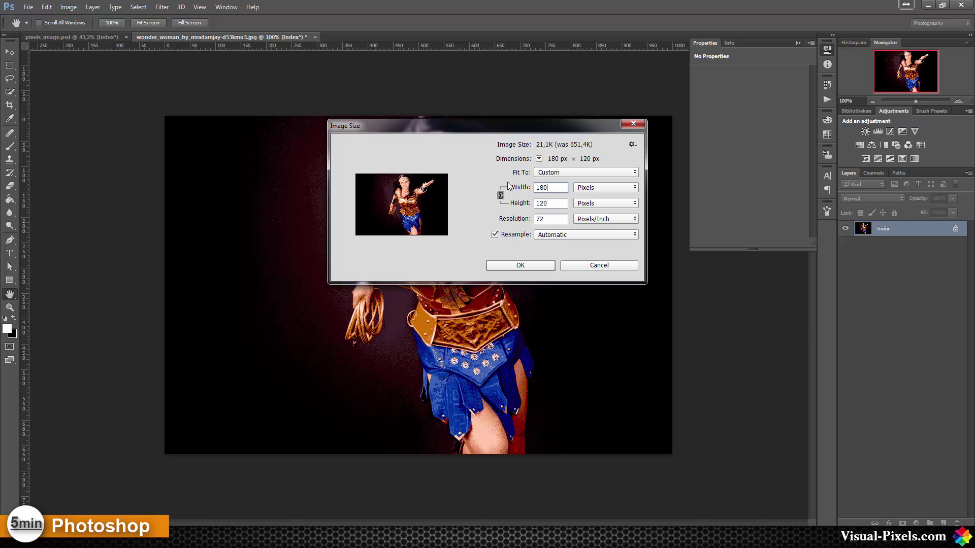
pyautogui.moveTo(446, 195)
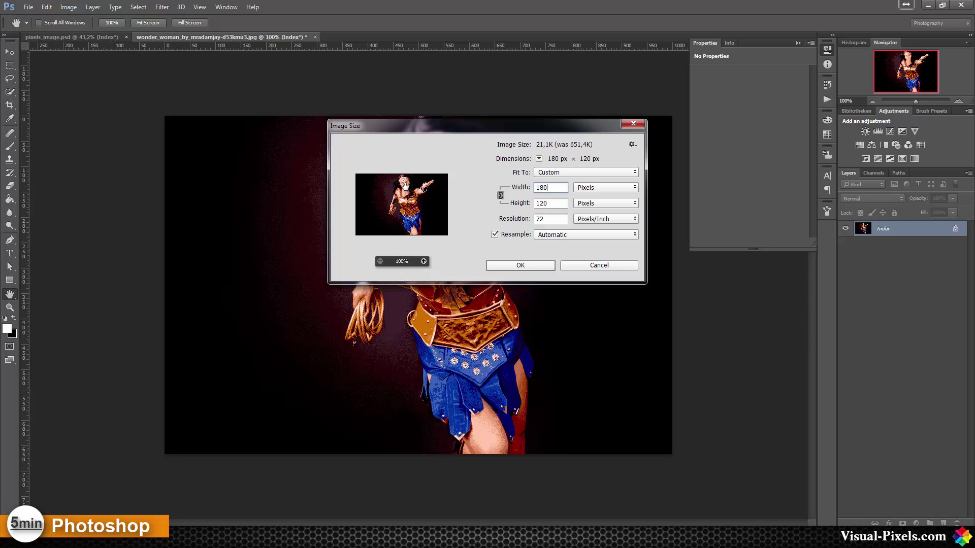
pyautogui.click(424, 261)
pyautogui.click(423, 261)
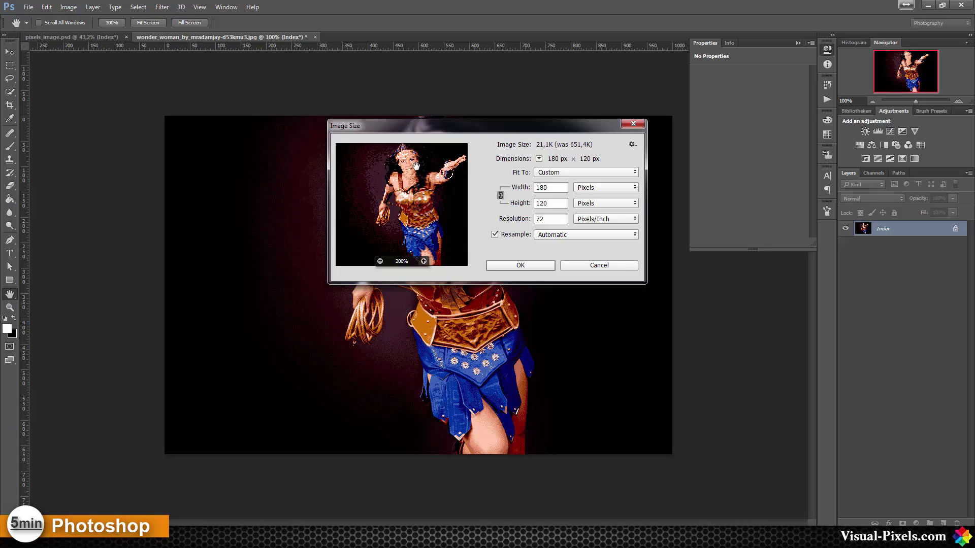
pyautogui.click(509, 263)
pyautogui.press('b')
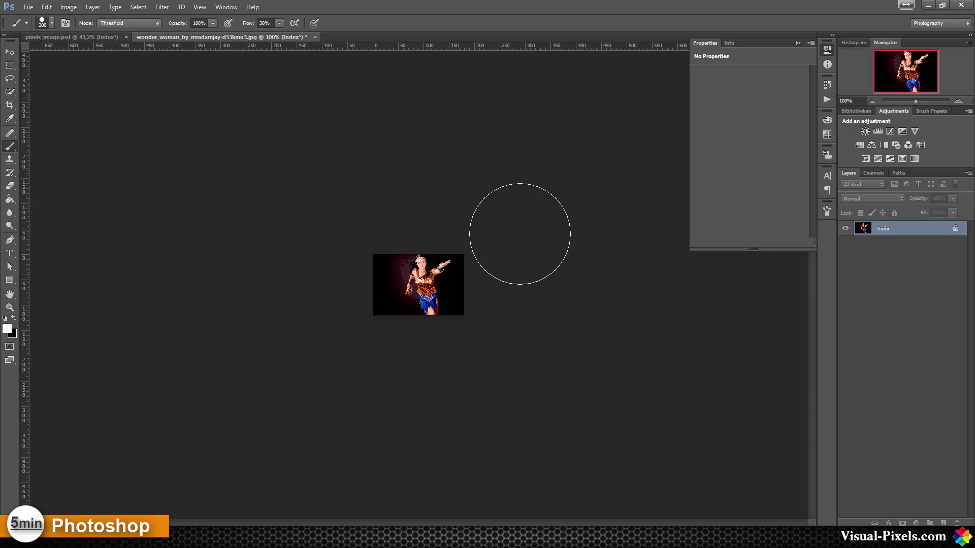
# Enlarge the small pixelated image to 1000 percent of its width and height.
pyautogui.scroll(5, 449, 277)
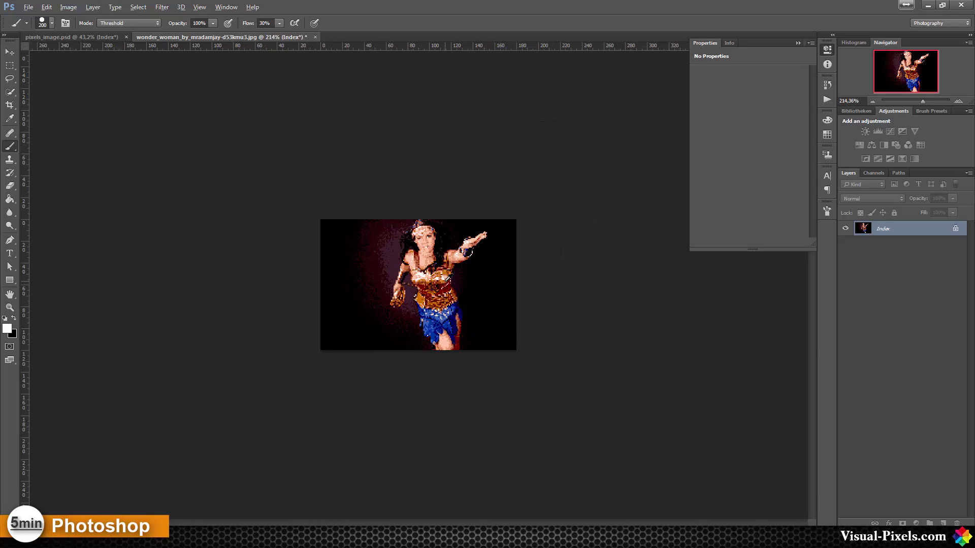
pyautogui.scroll(-4, 448, 277)
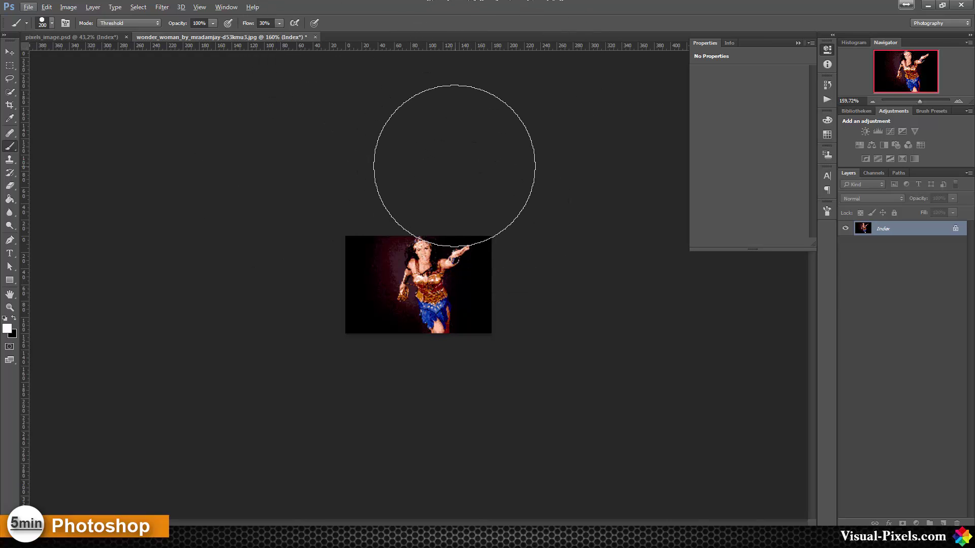
pyautogui.click(68, 6)
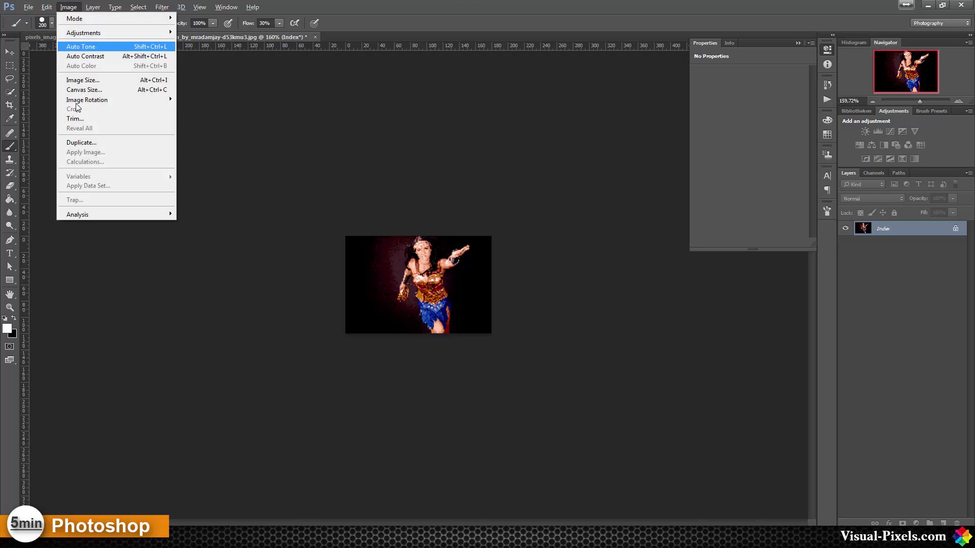
pyautogui.click(92, 81)
pyautogui.click(584, 189)
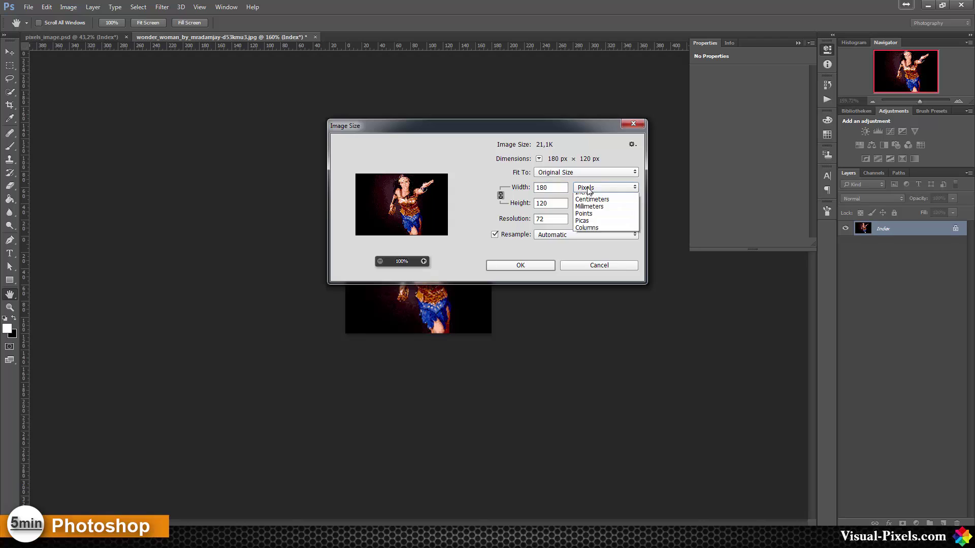
pyautogui.click(589, 197)
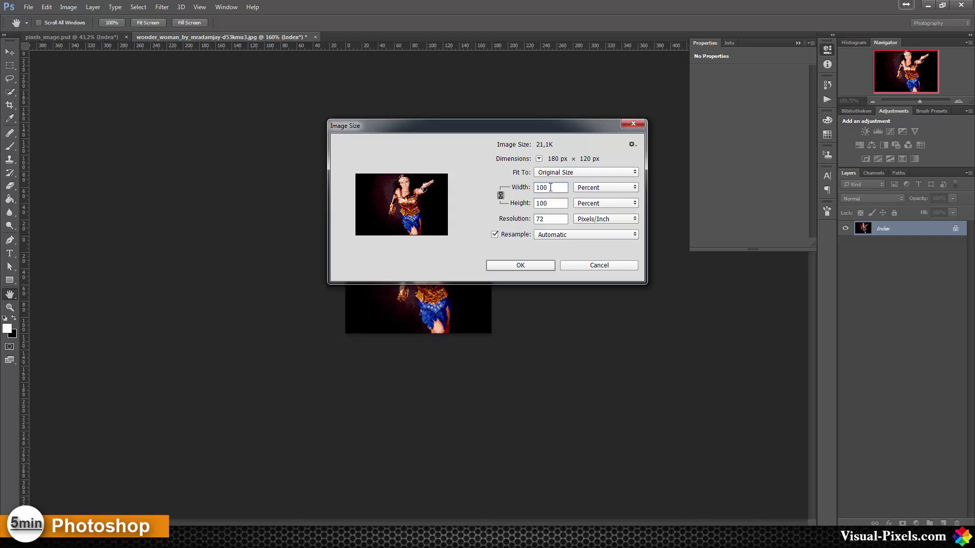
pyautogui.write('0')
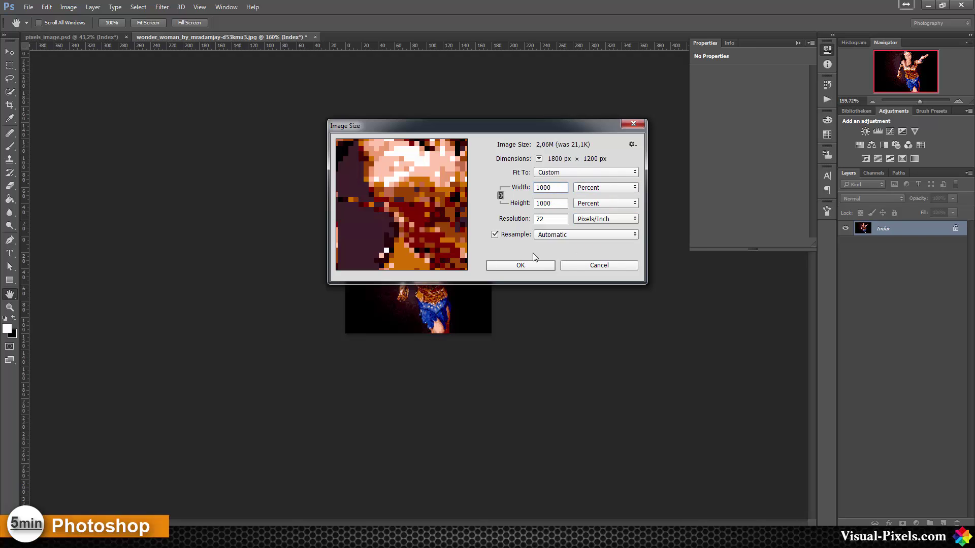
pyautogui.click(520, 265)
pyautogui.press('b')
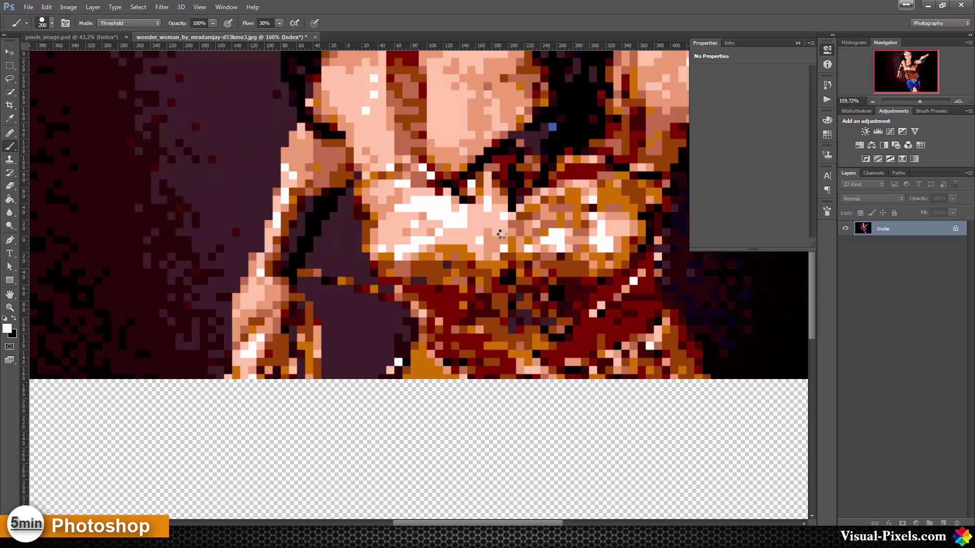
pyautogui.scroll(-10, 502, 233)
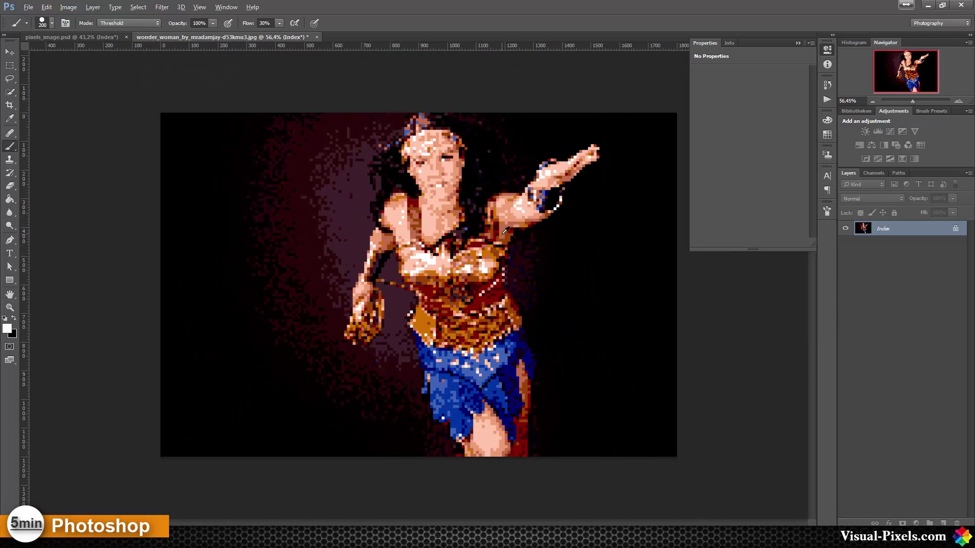
pyautogui.press('alt')
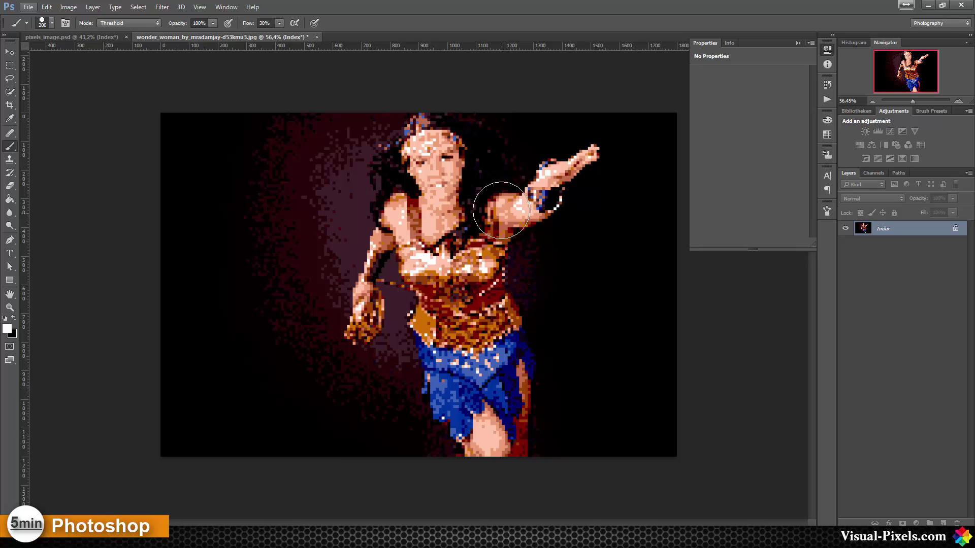